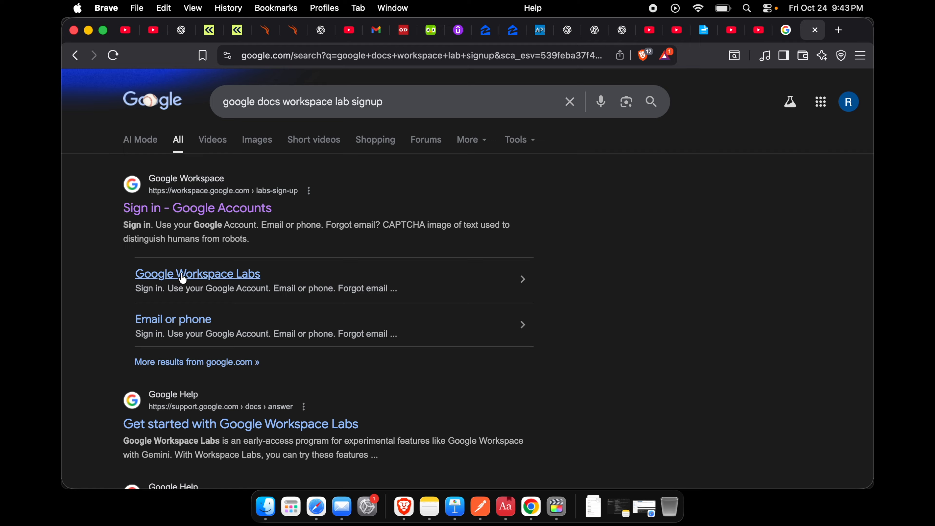
Open the Google Workspace Labs sign-up page and submit it with all three consumer acknowledgements accepted.
left_click(221, 208)
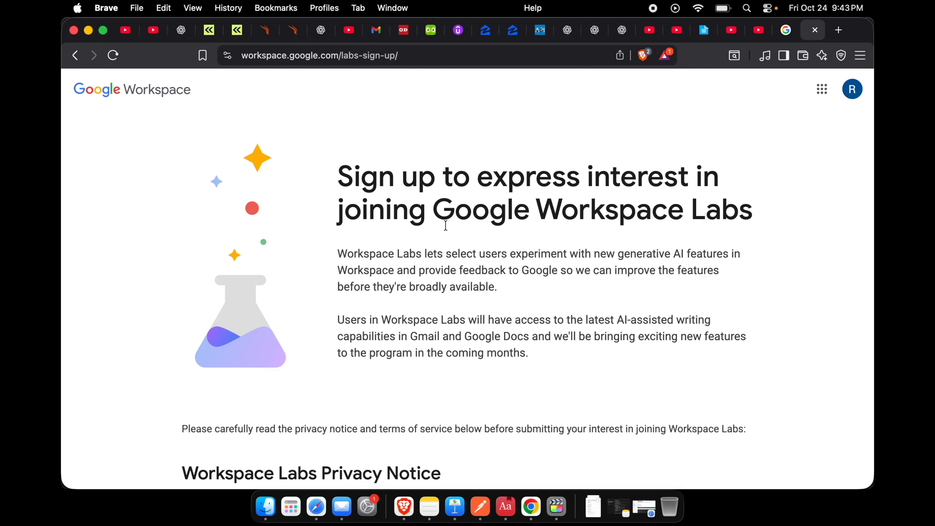
scroll(490, 311, "down", 15)
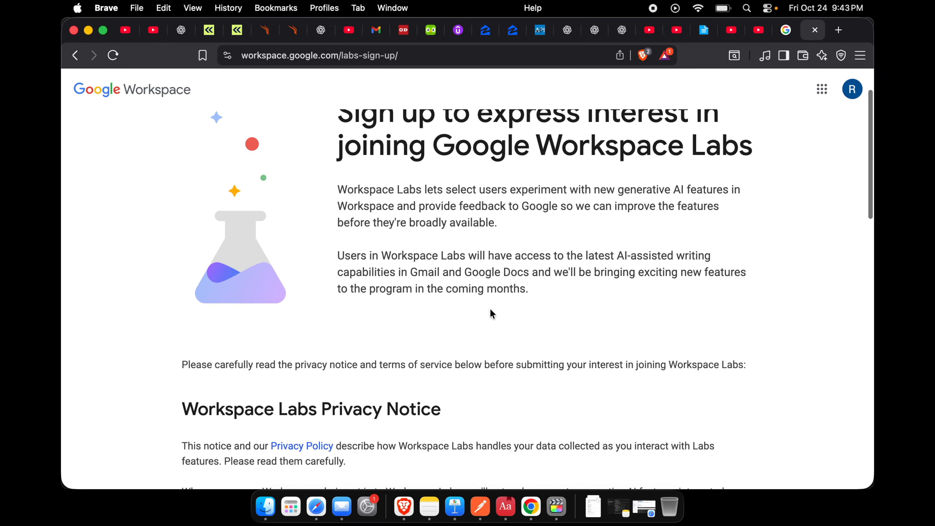
scroll(491, 311, "down", 8)
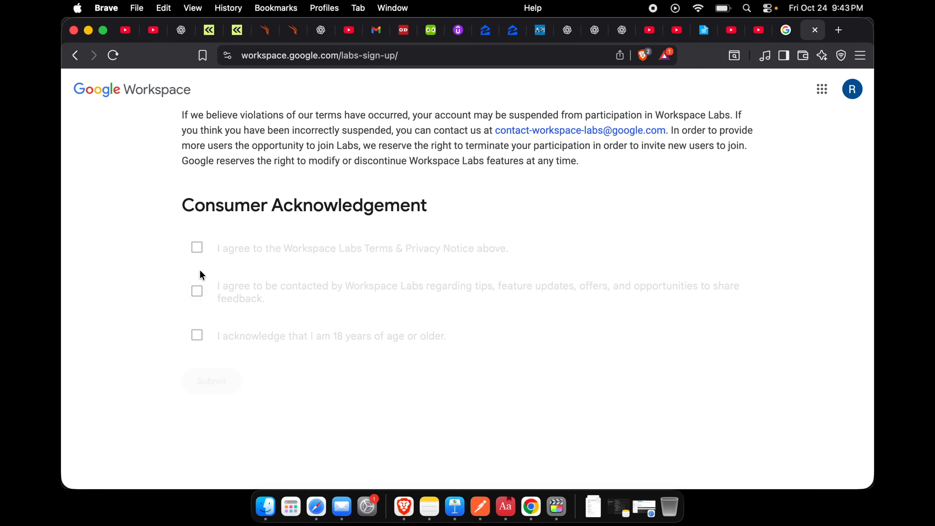
left_click(199, 293)
left_click(199, 336)
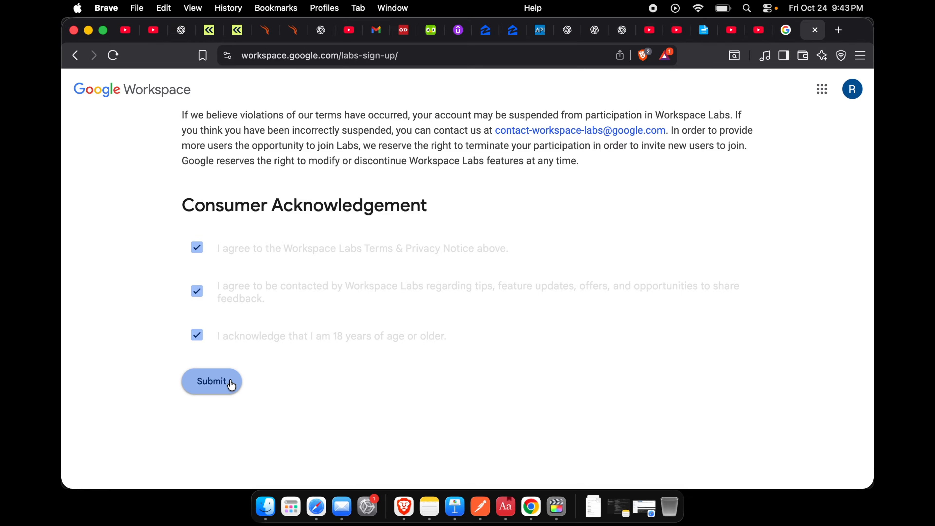
left_click(212, 383)
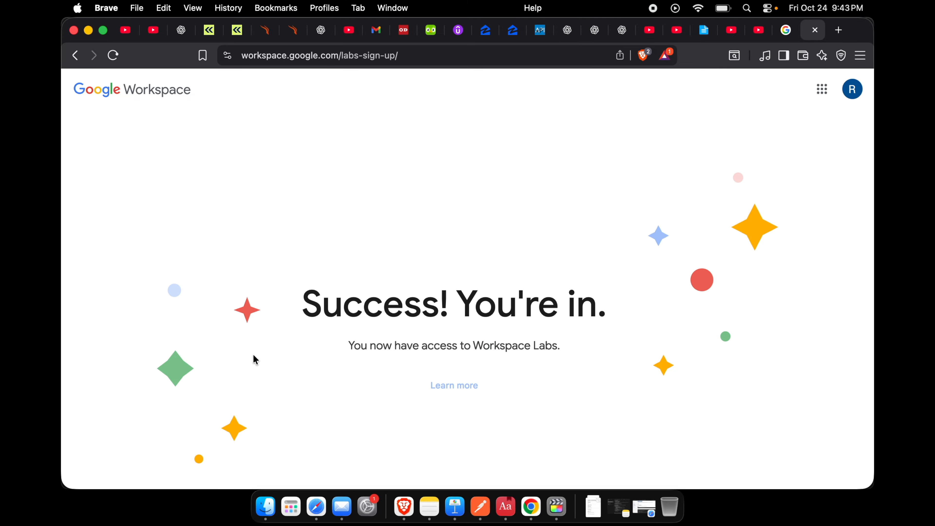
scroll(374, 315, "down", 2)
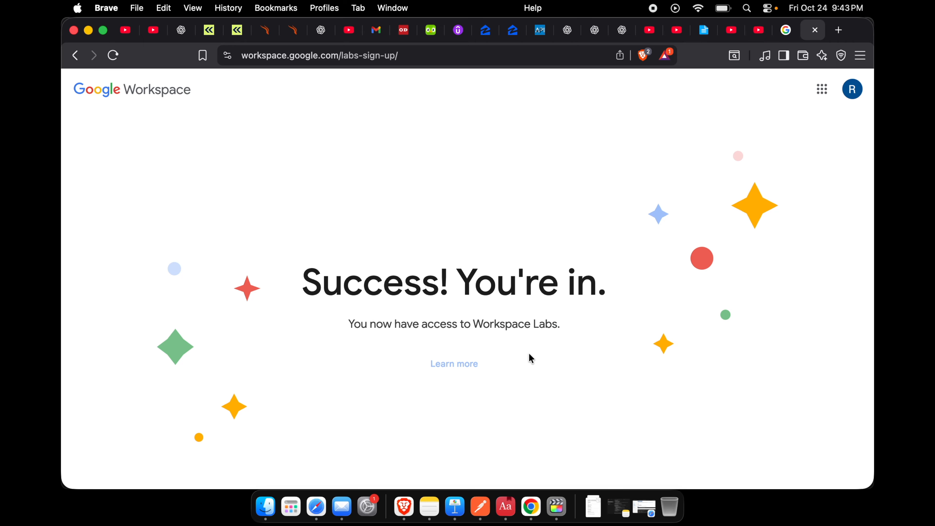
scroll(556, 285, "down", 5)
scroll(556, 288, "up", 5)
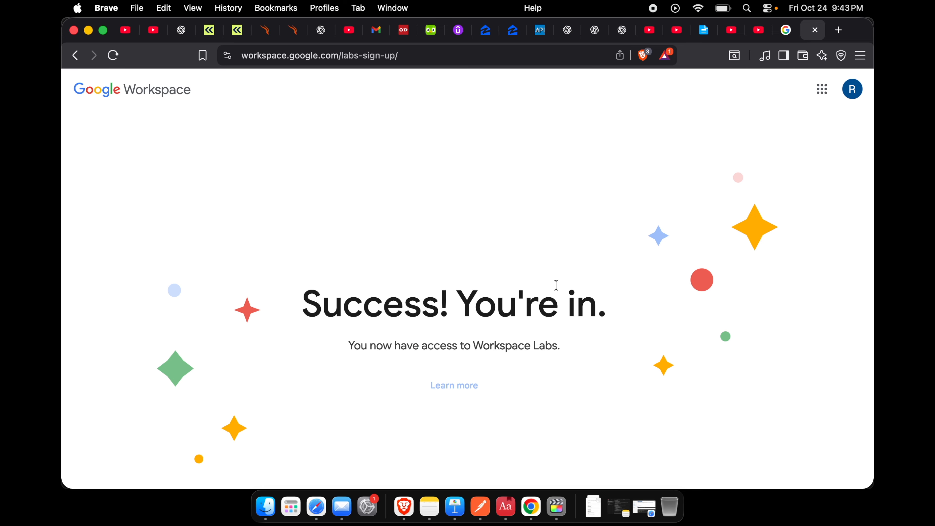
Search the web for "google docs" in a new browser tab.
key("super+t")
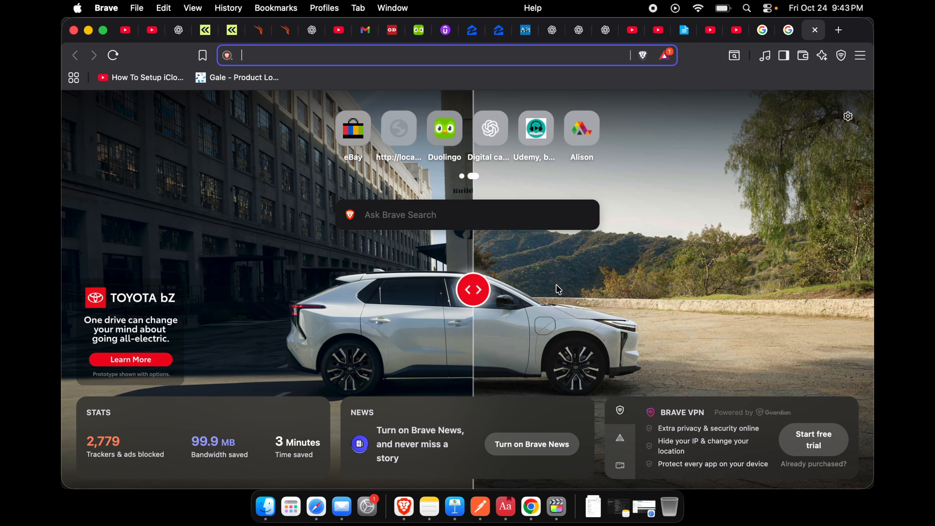
type("google")
key("BackSpace")
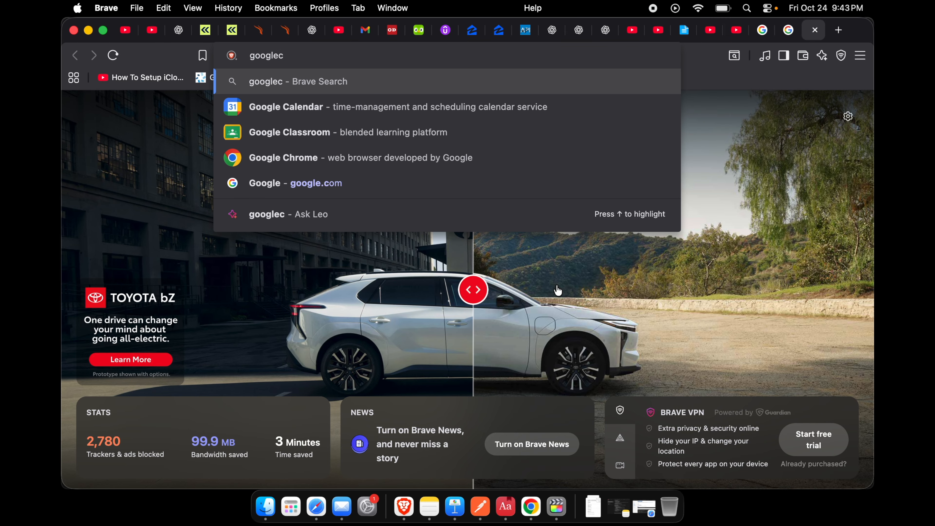
key("BackSpace")
type("e docs workspace lab signup")
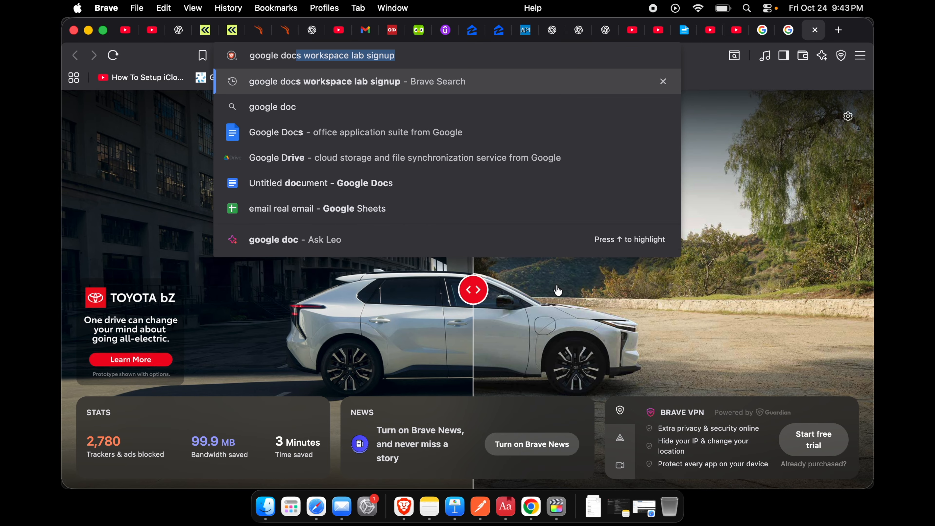
key("Return")
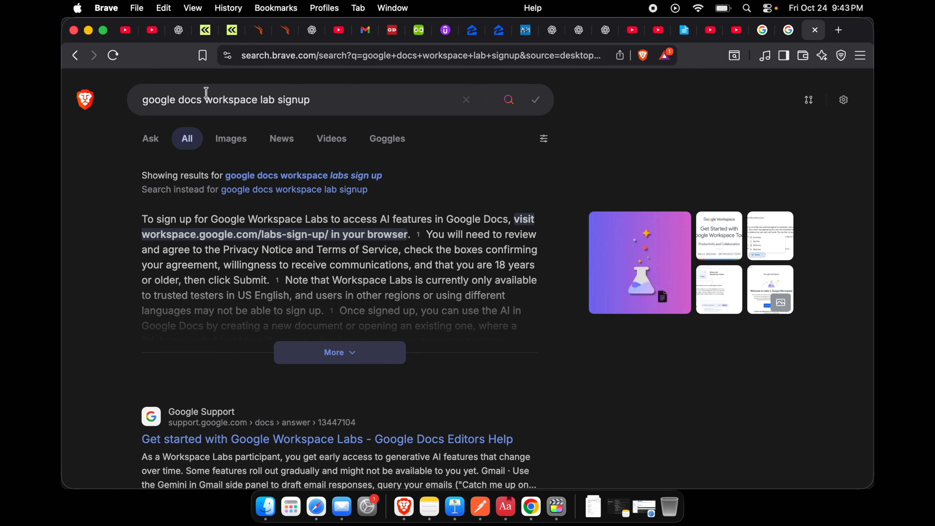
left_click(204, 97)
left_click(778, 109)
left_click_drag(206, 103, 393, 106)
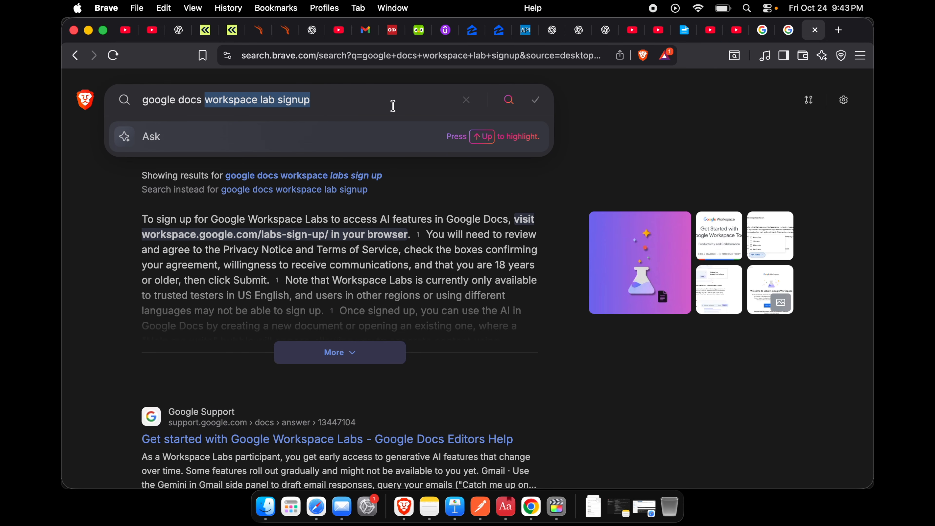
key("BackSpace")
key("Return")
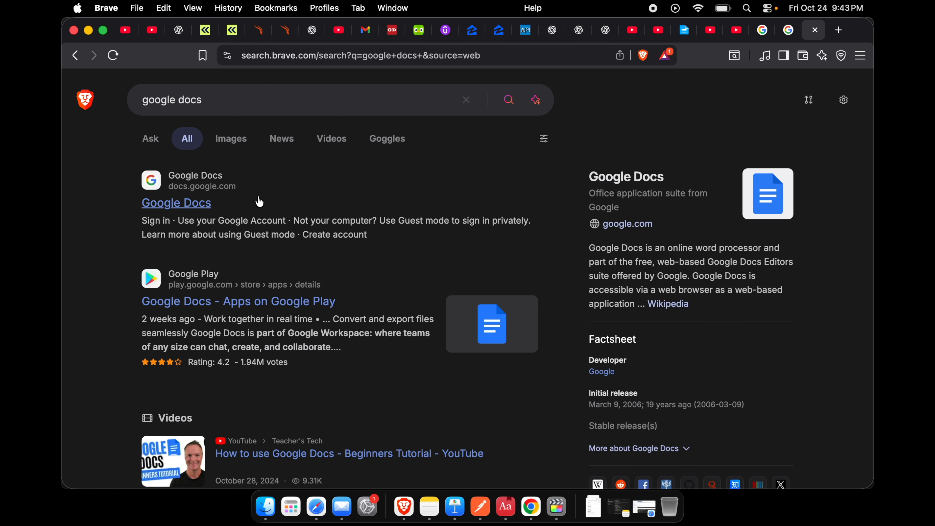
Open Google Docs from the search results, create a blank document and dismiss the Gemini welcome message.
left_click(195, 209)
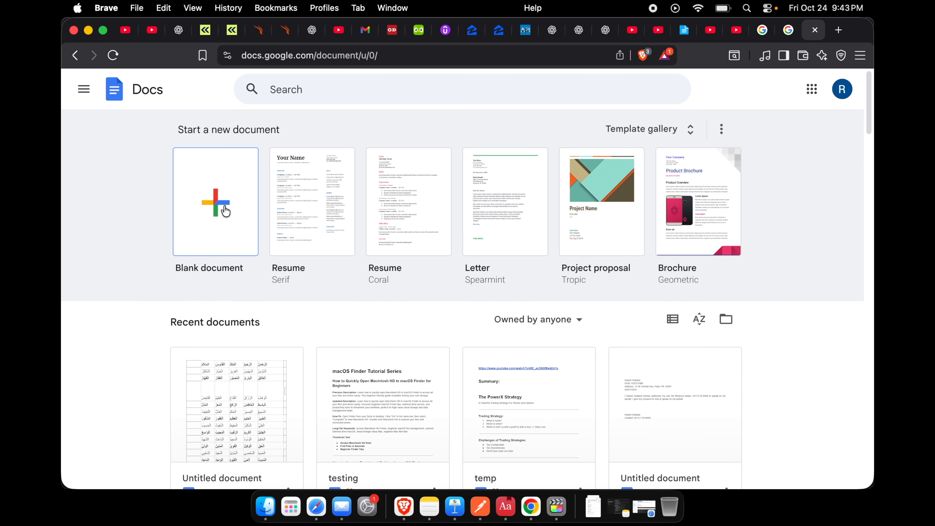
left_click(226, 211)
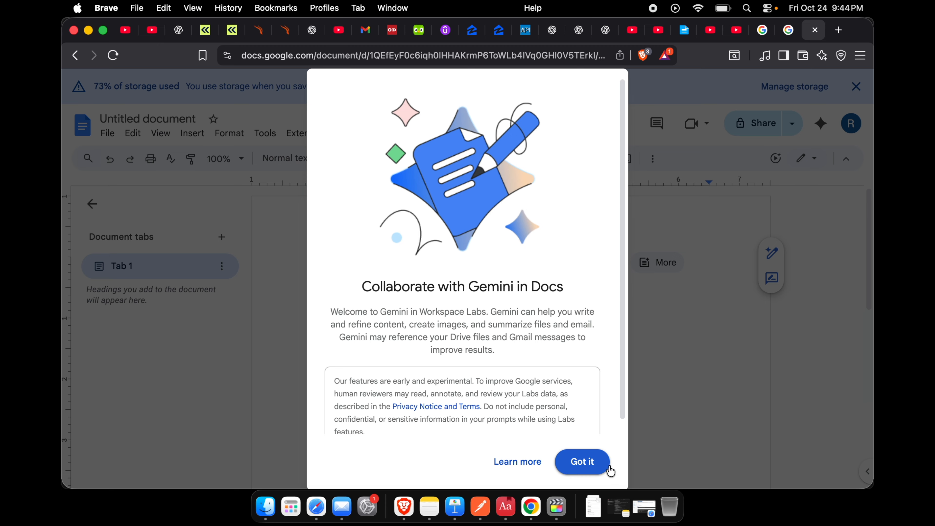
left_click(583, 462)
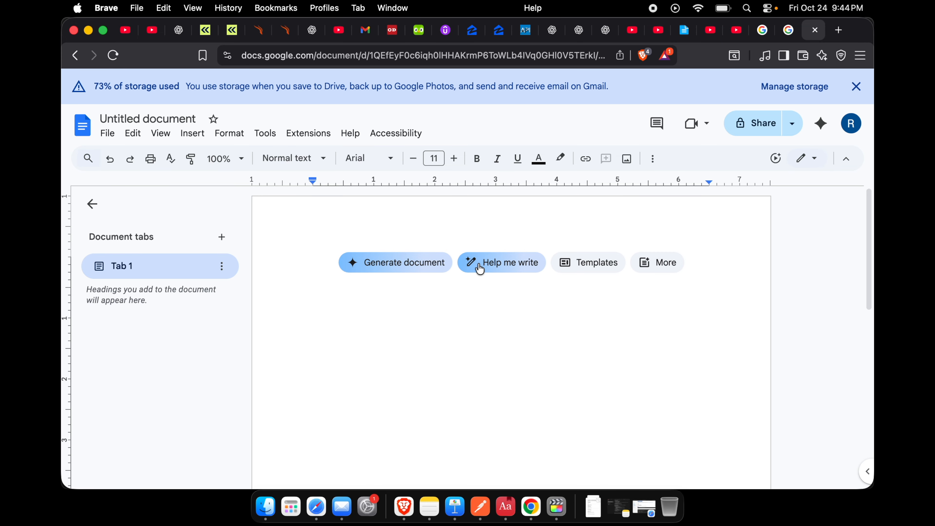
Generate a document with Gemini using the suggested employee onboarding guide prompt for The Cymbal Foodie.
left_click(409, 274)
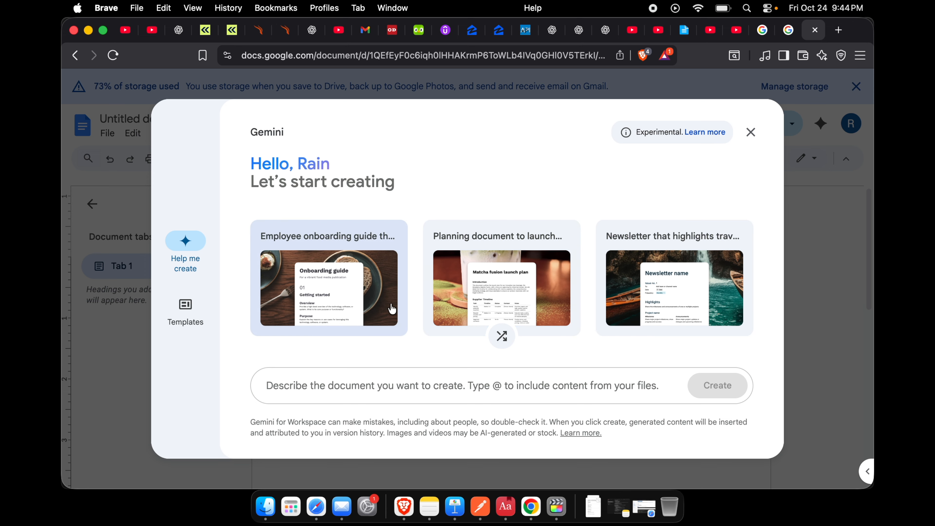
left_click(345, 293)
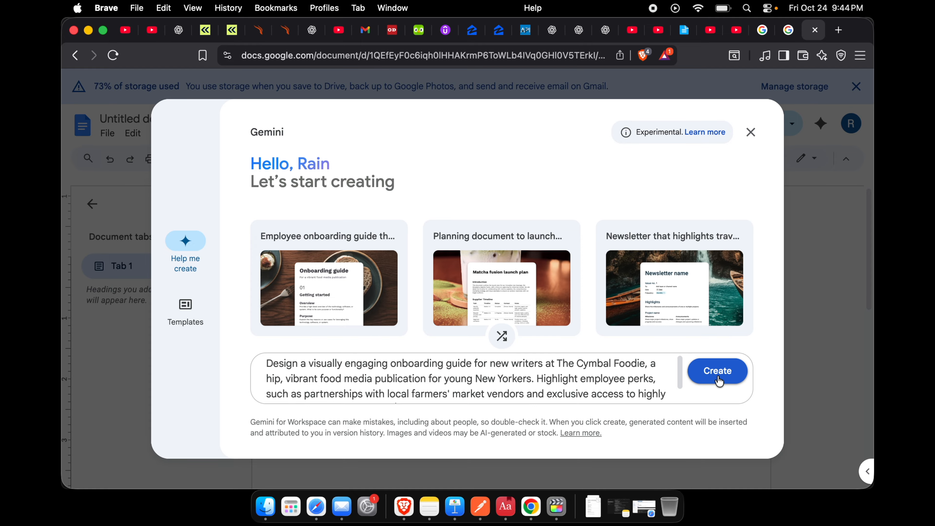
left_click(725, 378)
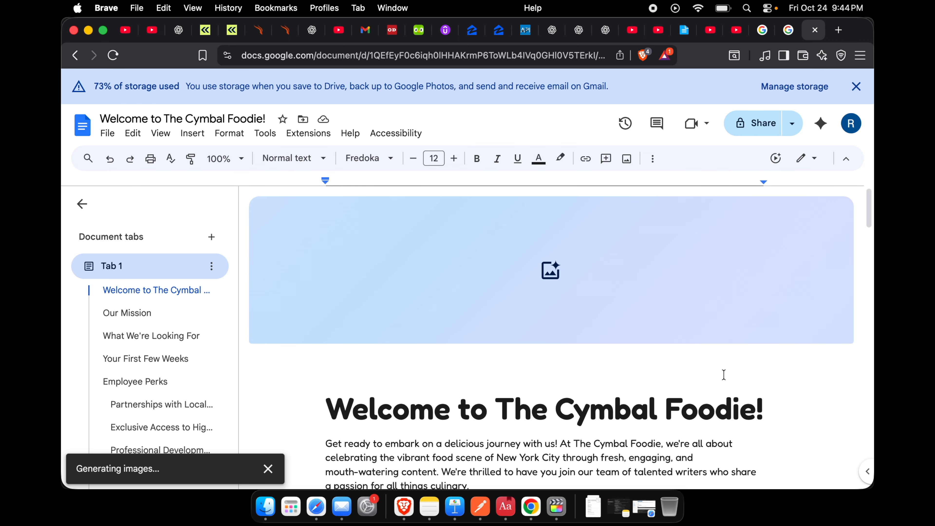
Review the generated onboarding guide from its cover image through its sections to the closing text.
scroll(577, 464, "down", 3)
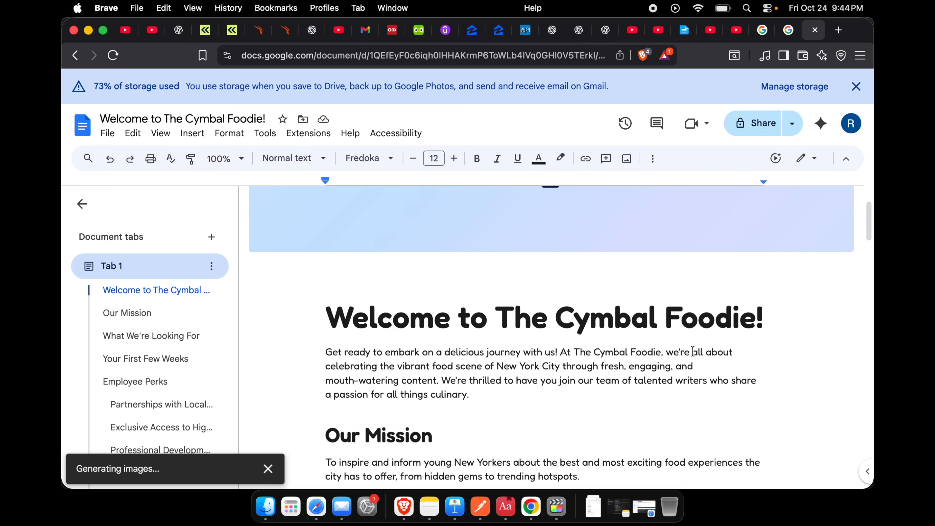
scroll(649, 388, "down", 3)
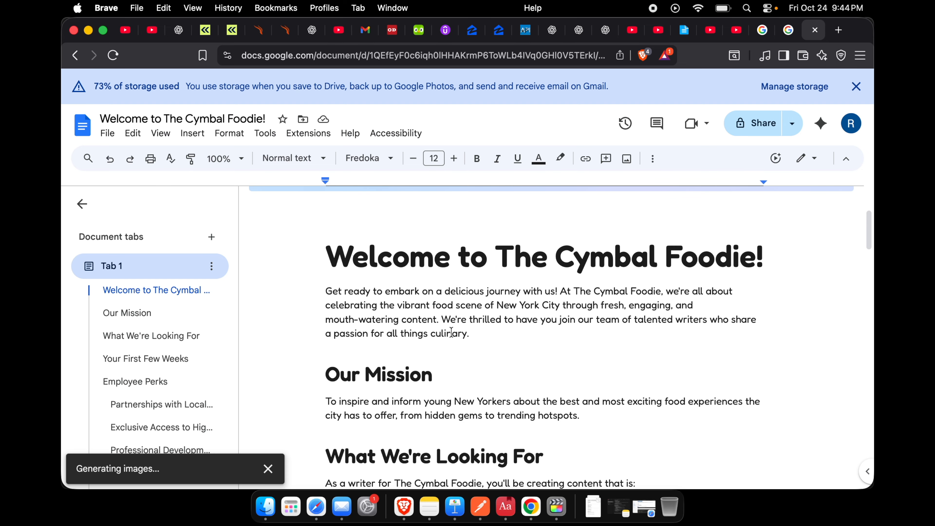
scroll(459, 345, "down", 20)
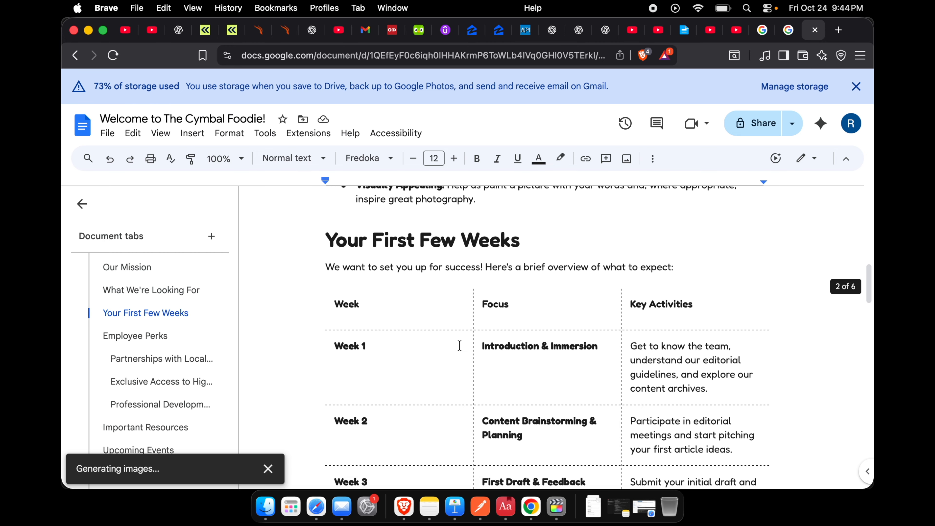
scroll(459, 346, "down", 7)
scroll(459, 346, "up", 20)
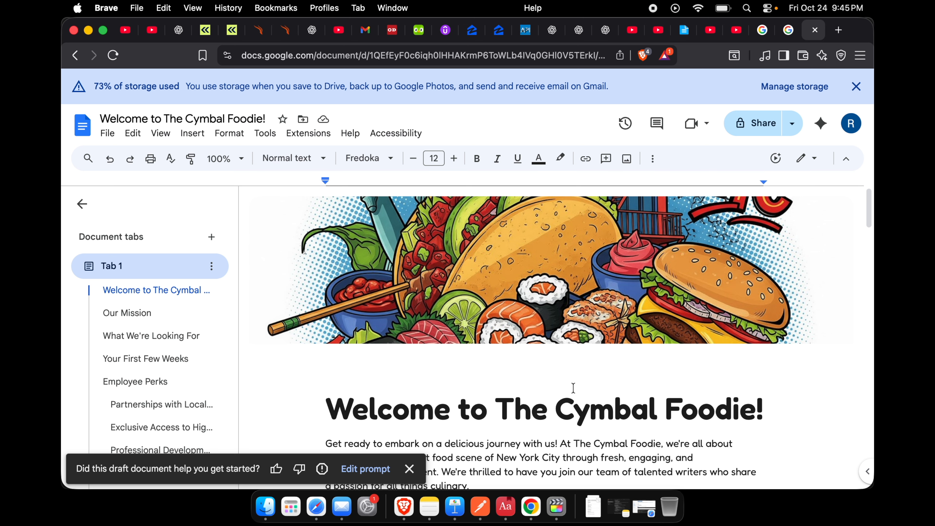
scroll(573, 388, "down", 1)
left_click(540, 301)
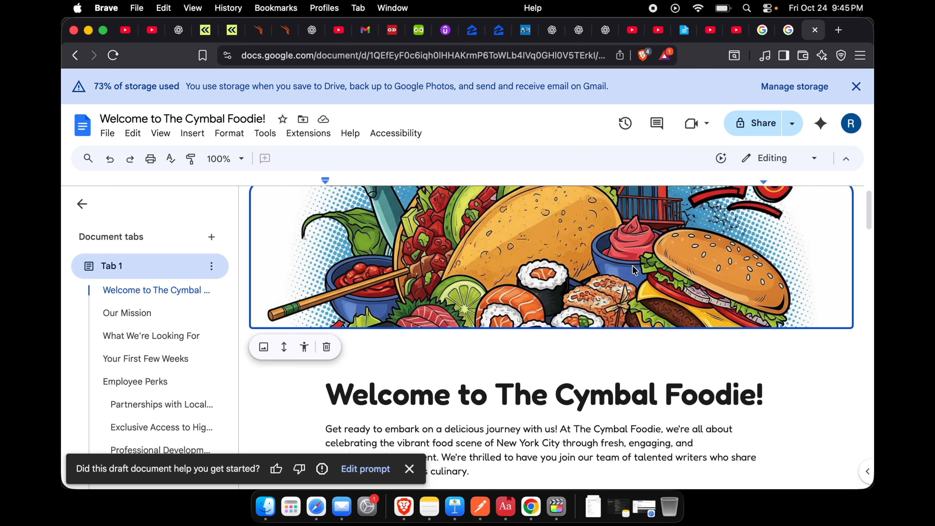
scroll(511, 355, "down", 13)
scroll(511, 355, "up", 14)
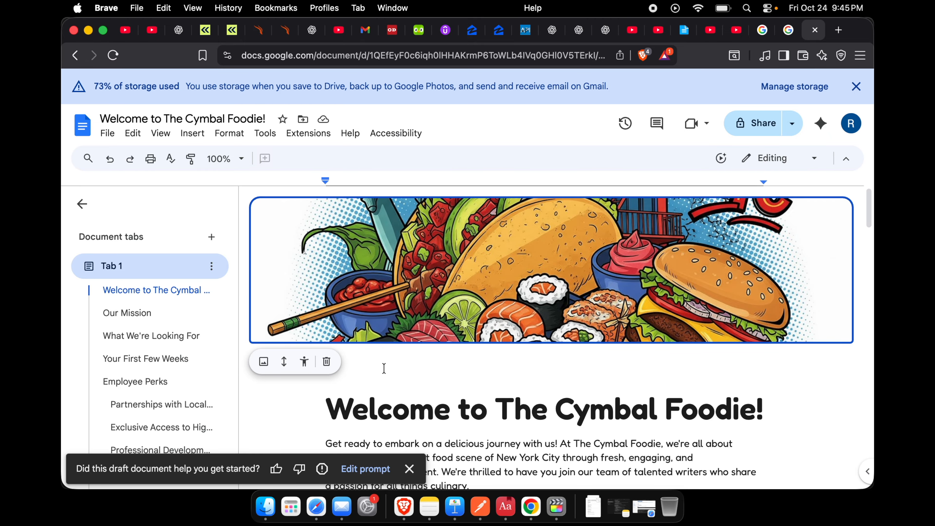
scroll(472, 367, "down", 20)
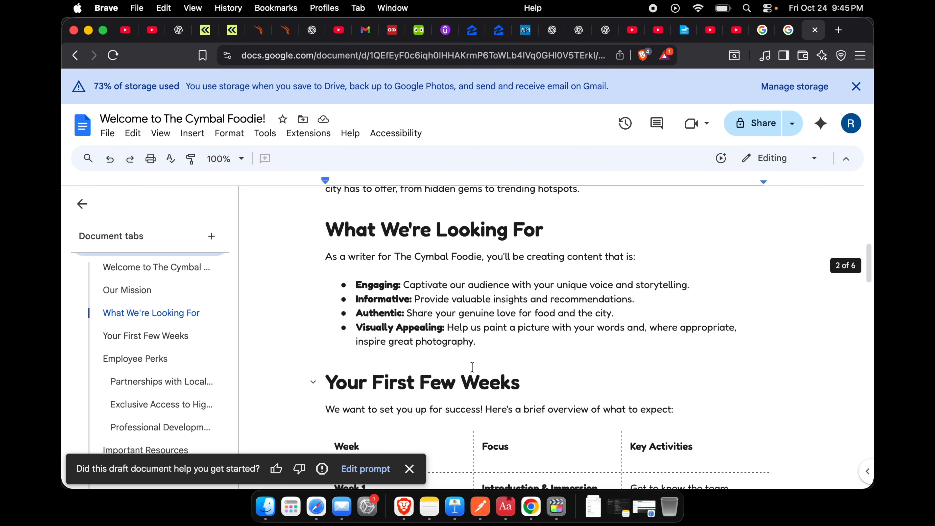
scroll(472, 367, "down", 20)
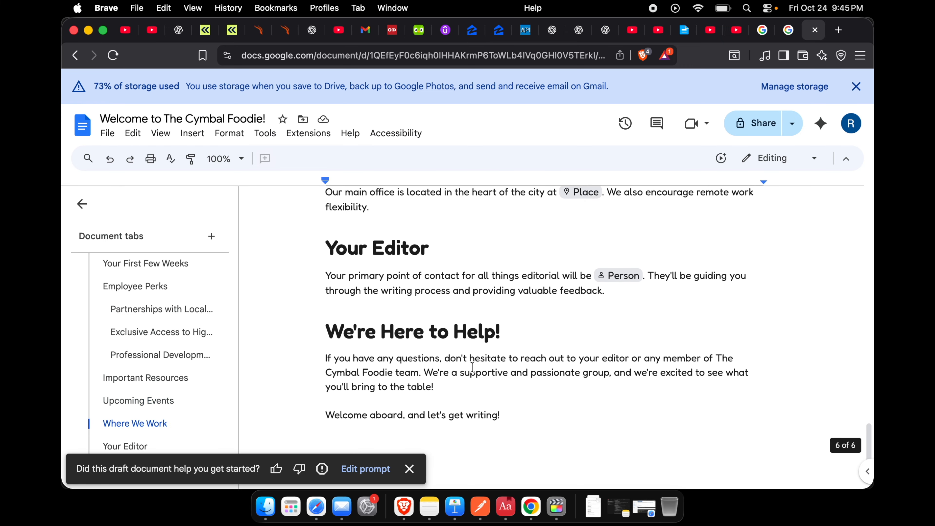
Examine the options for refining the closing line "Welcome aboard, and let's get writing!", then close them without applying any.
left_click(333, 315)
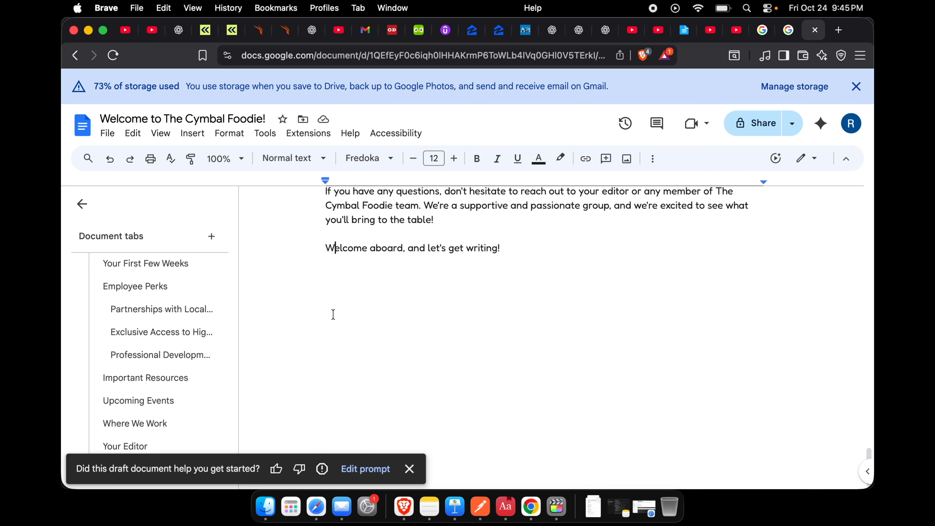
key("Return")
left_click_drag(514, 250, 317, 249)
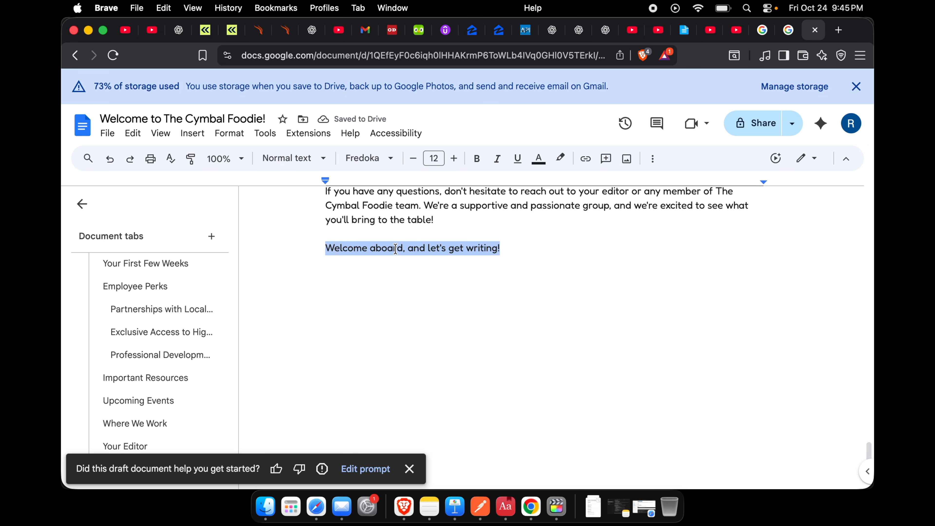
right_click(385, 247)
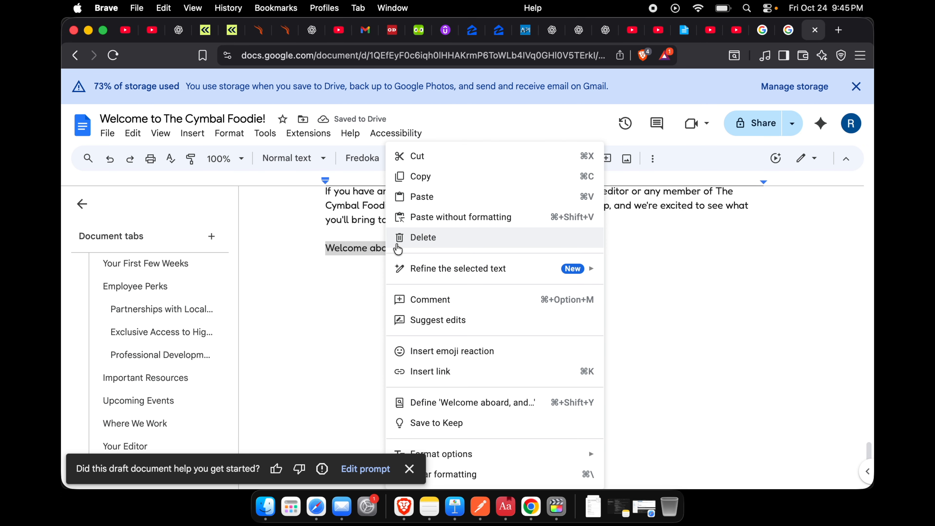
mouse_move(438, 274)
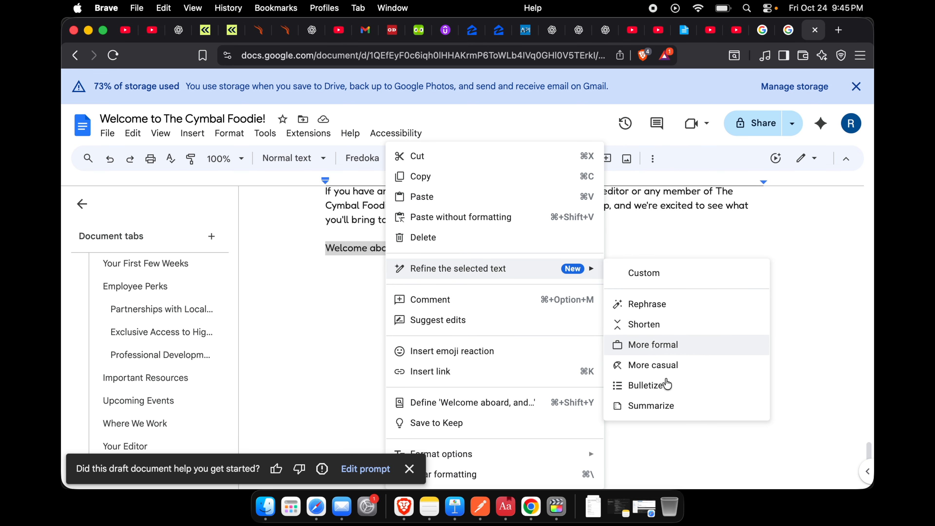
left_click(705, 230)
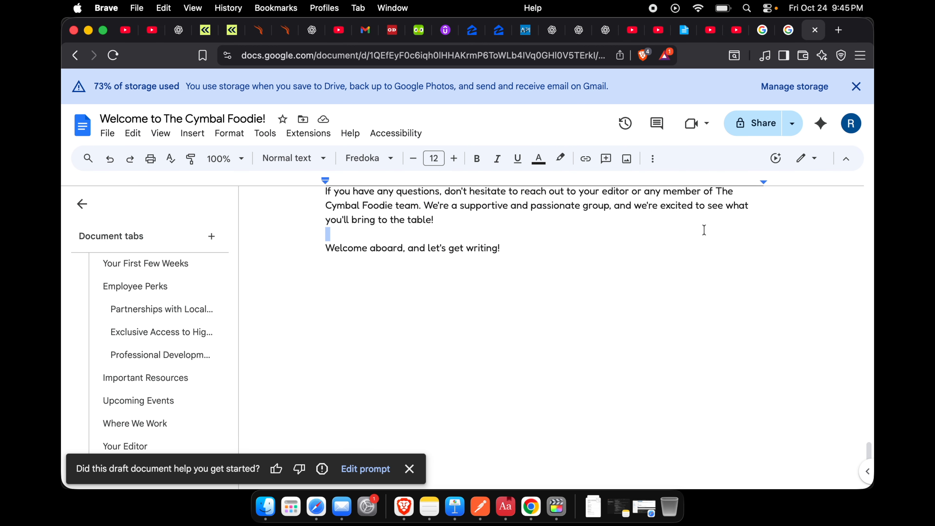
Shorten the closing text under "We're Here to Help!" with Gemini and insert the shortened version into the document.
scroll(551, 268, "up", 3)
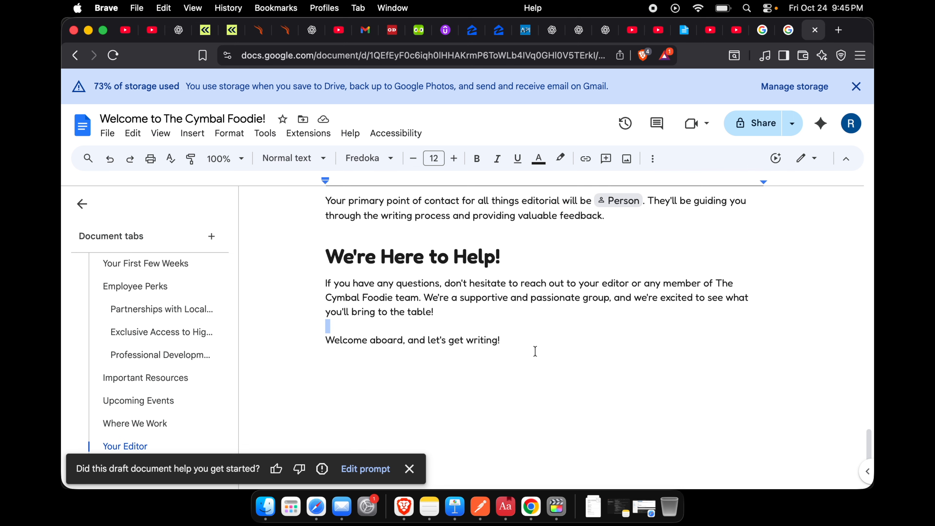
left_click_drag(535, 351, 316, 284)
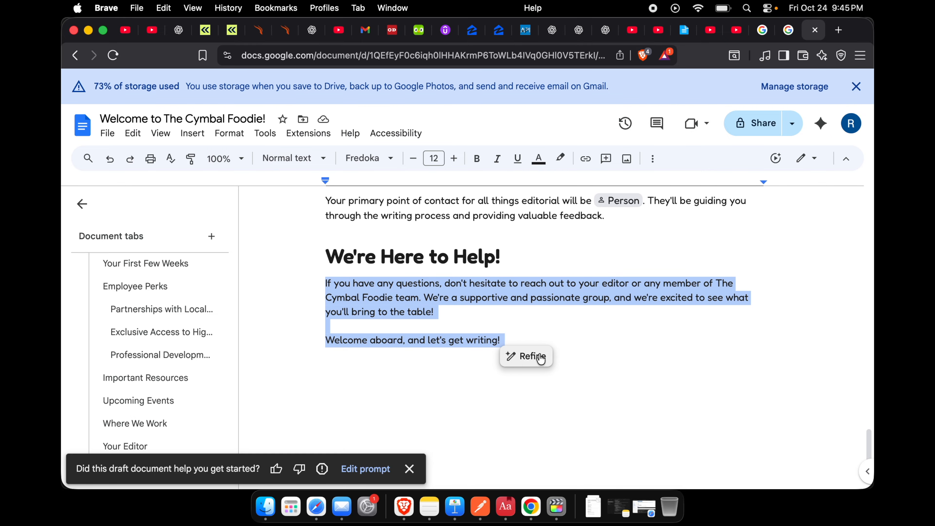
right_click(430, 299)
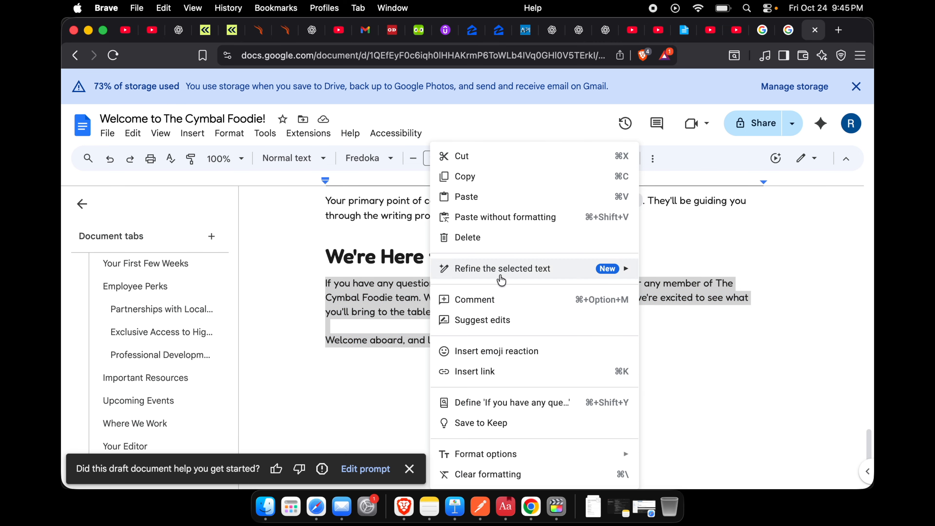
mouse_move(465, 271)
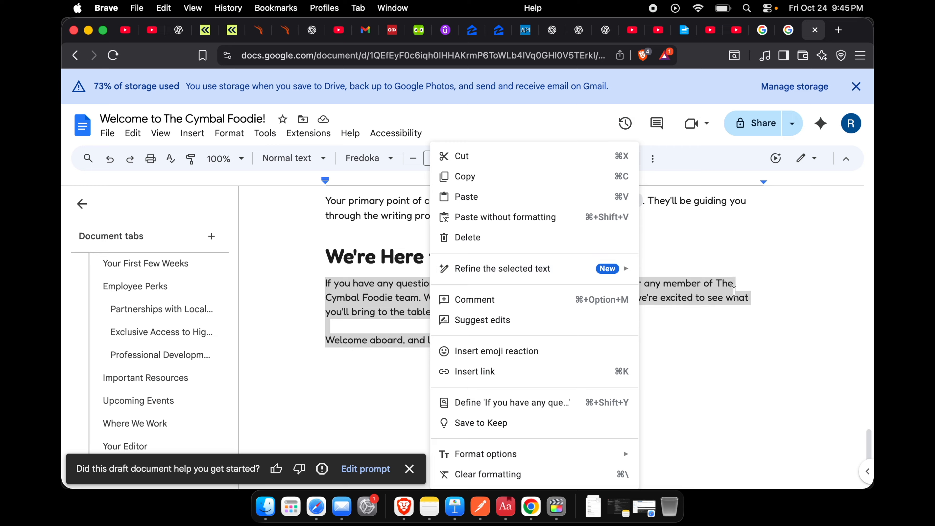
mouse_move(625, 275)
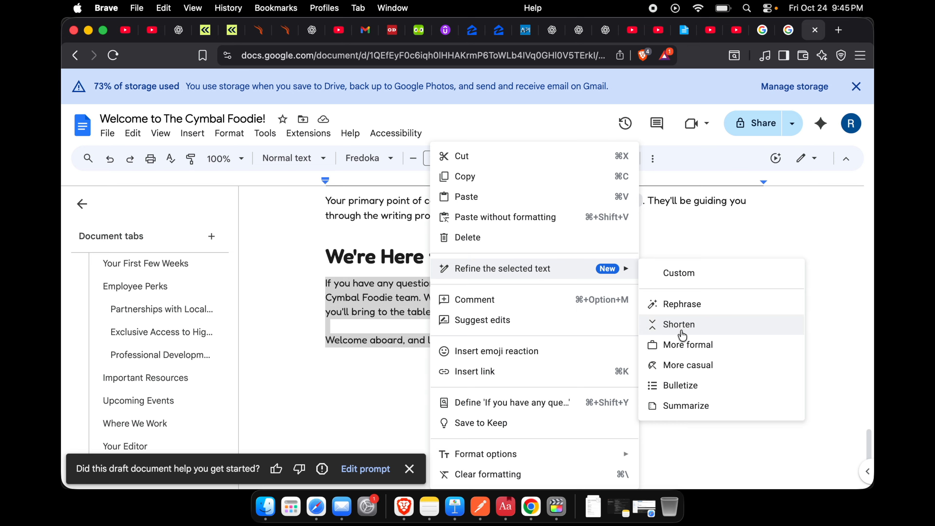
left_click(679, 324)
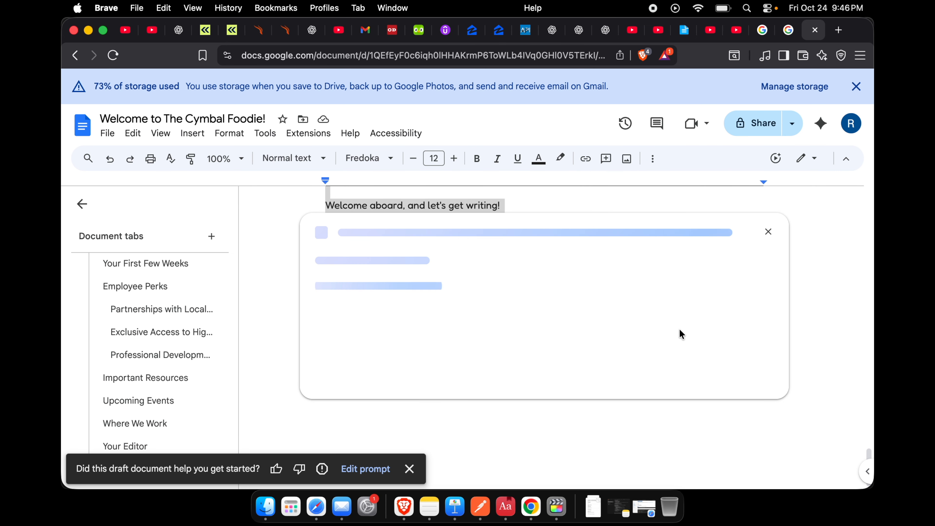
scroll(680, 334, "up", 3)
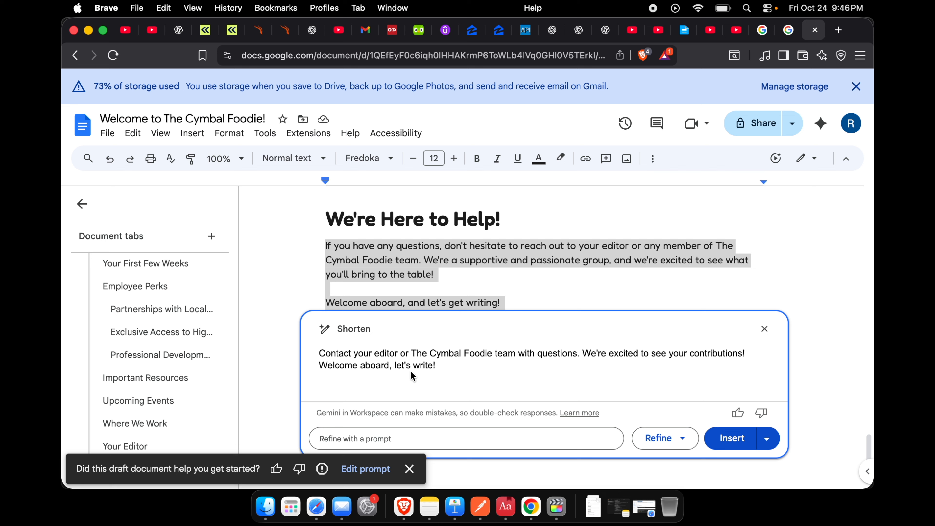
left_click(731, 438)
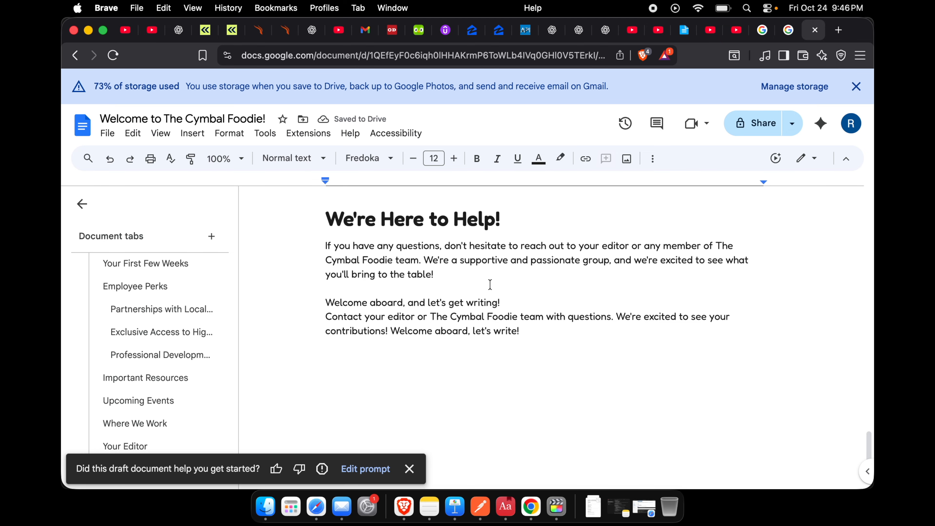
Delete the original closing text from "If you have any questions" to "let's get writing!", keeping only the shortened version.
scroll(479, 282, "up", 3)
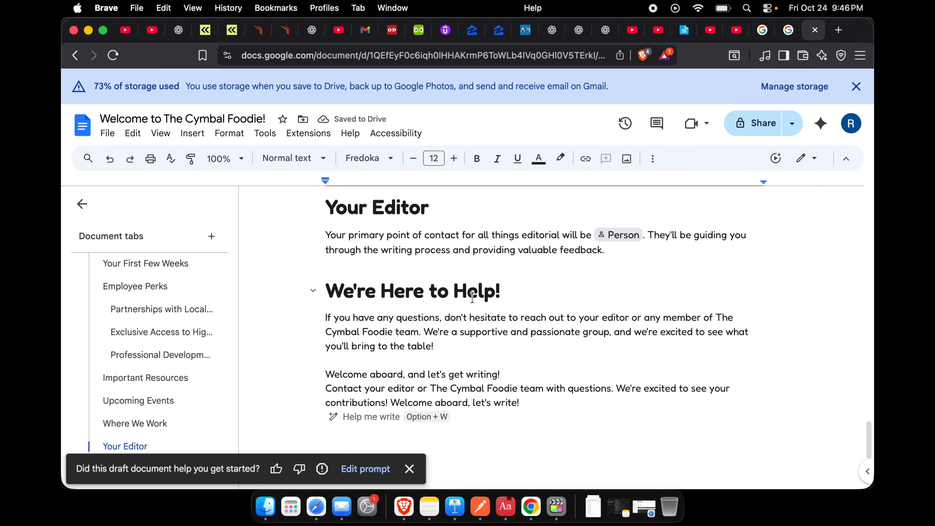
left_click_drag(518, 403, 322, 391)
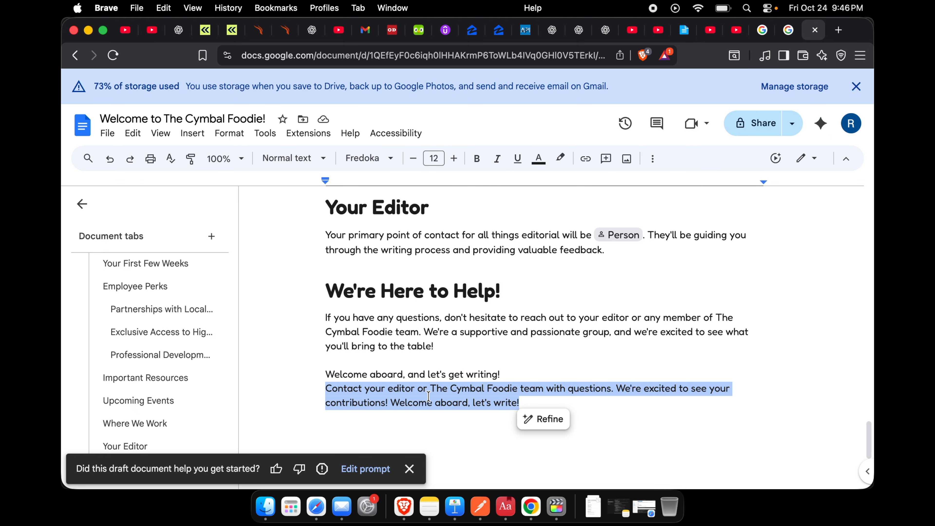
left_click(538, 373)
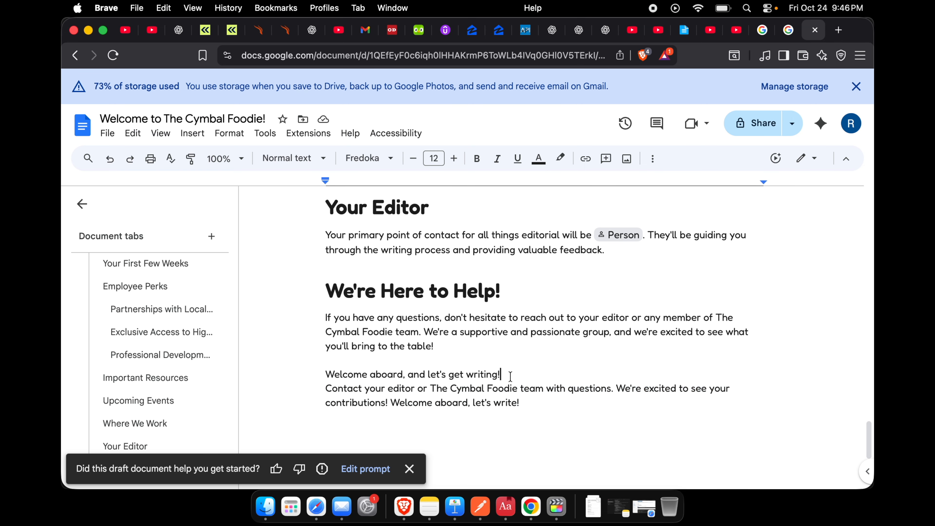
left_click_drag(510, 375, 324, 318)
key("BackSpace")
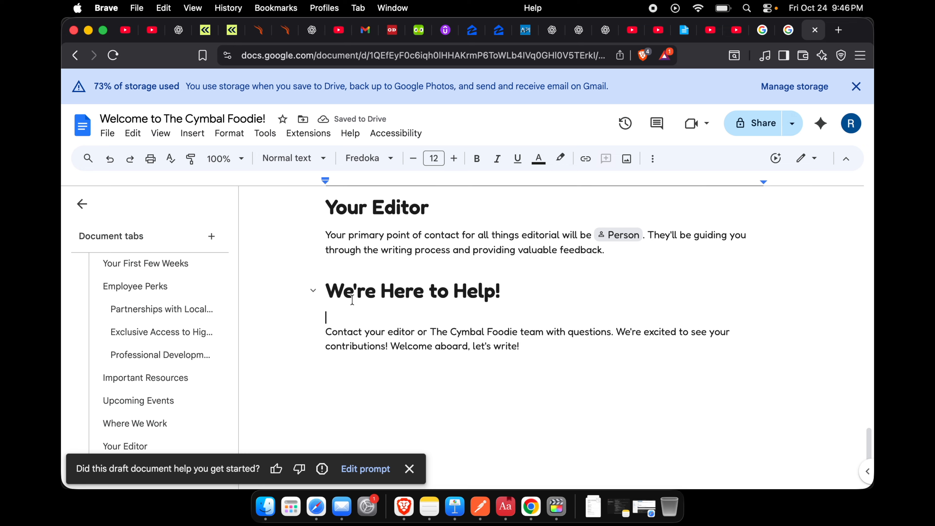
Clear all of the onboarding guide's body text from the document.
scroll(536, 318, "up", 3)
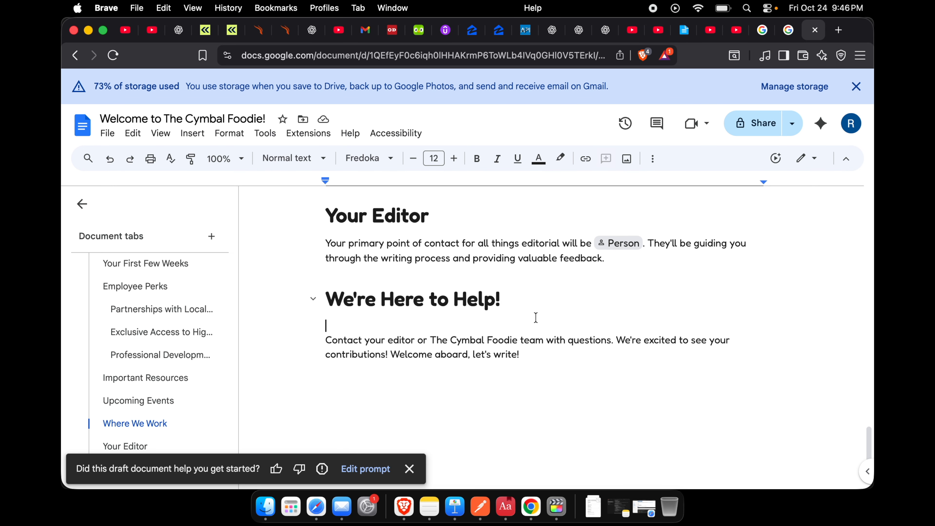
scroll(536, 318, "down", 4)
scroll(535, 318, "down", 2)
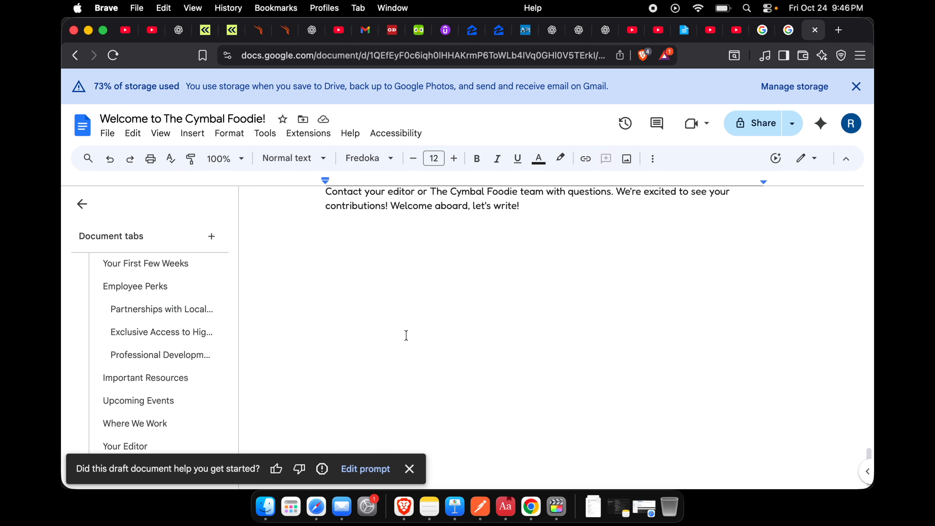
scroll(456, 213, "up", 10)
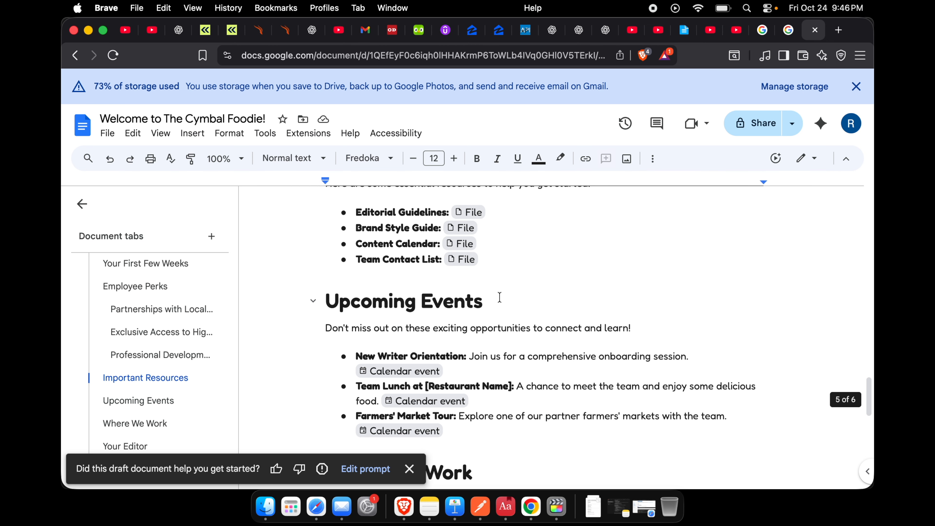
key("super+a")
key("BackSpace")
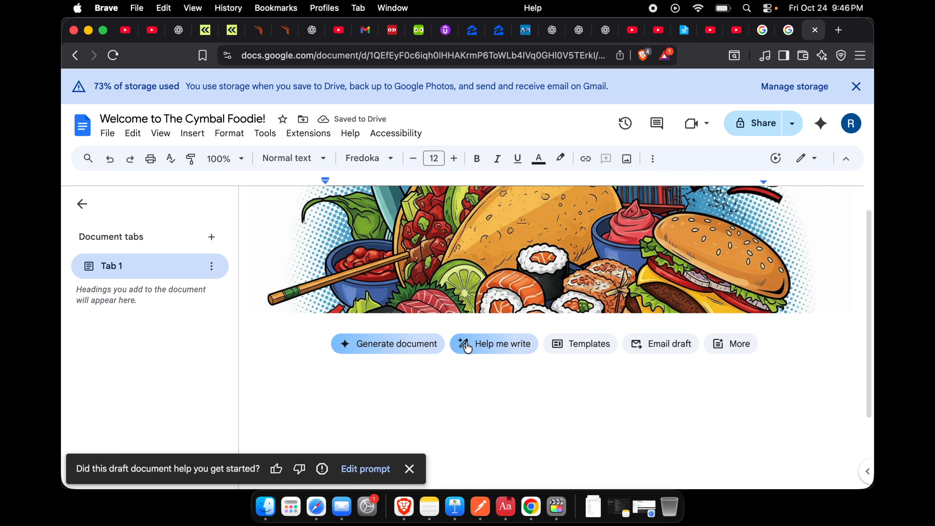
Generate text with Help me write using the prompt "what is mac os".
left_click(508, 352)
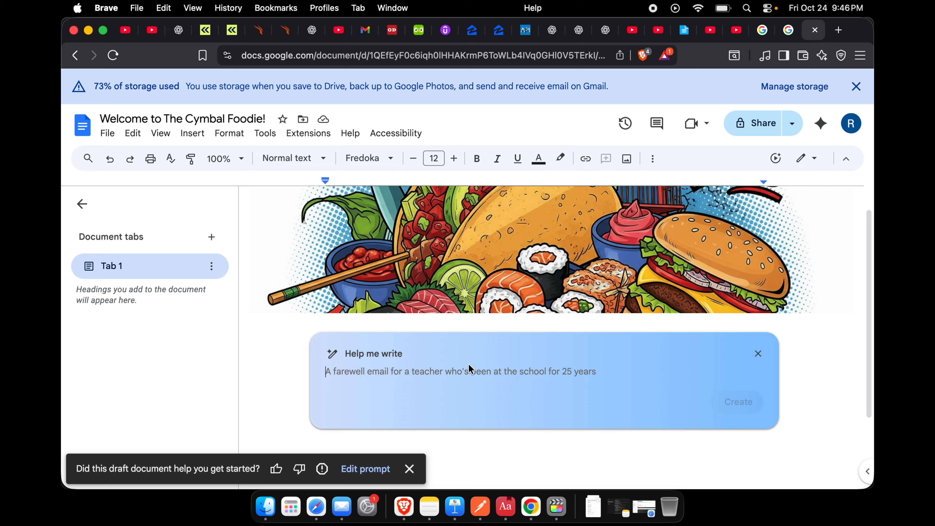
type("help")
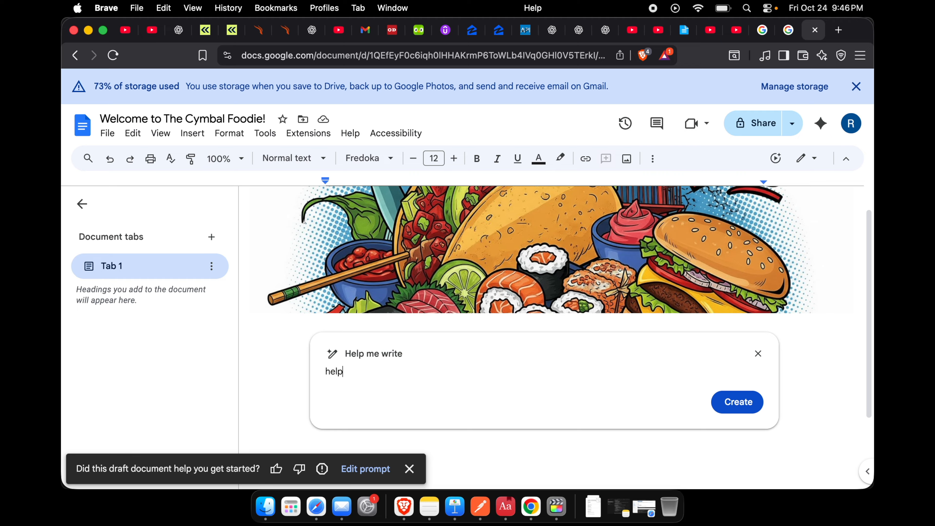
key("BackSpace")
key("BackSpace")
key("BackSpace")
type("what")
left_click(736, 402)
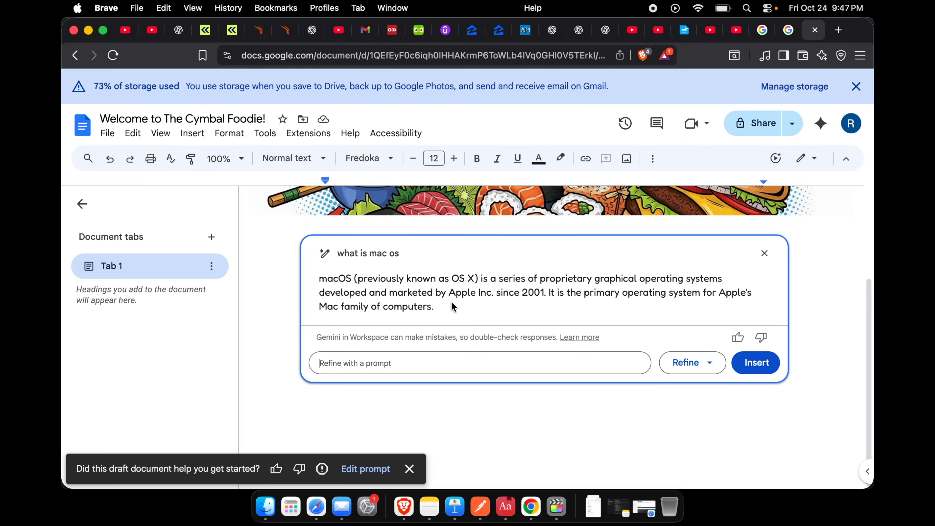
Refine the generated macOS answer with the Elaborate option and read through the expanded version.
left_click(708, 363)
left_click(710, 365)
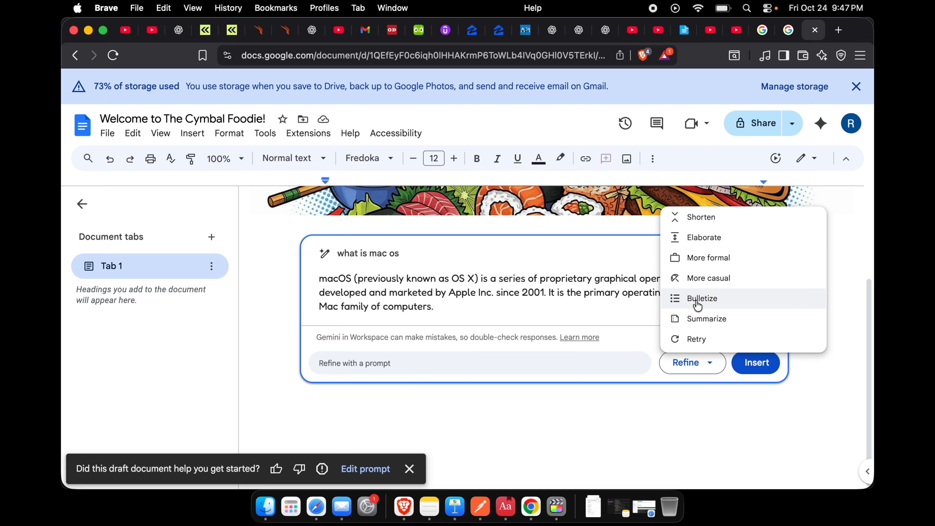
left_click(710, 245)
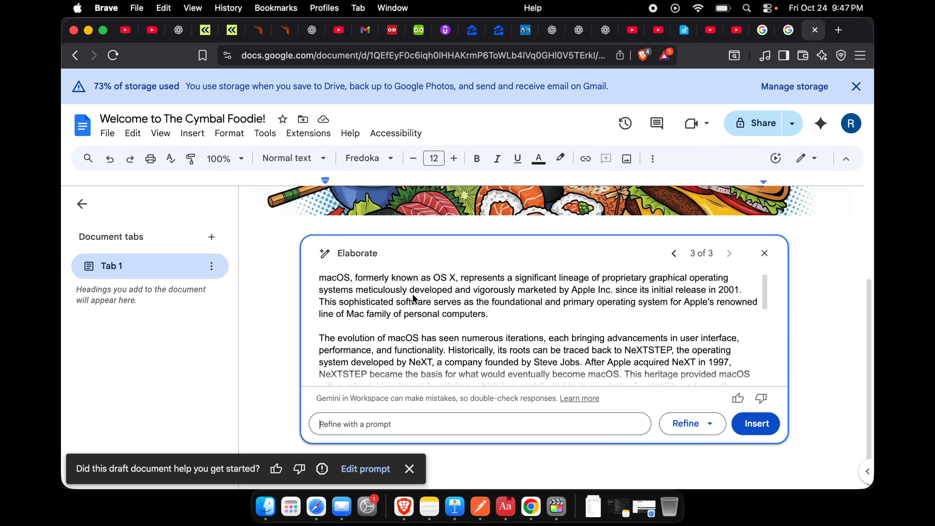
scroll(525, 339, "down", 3)
scroll(525, 342, "down", 4)
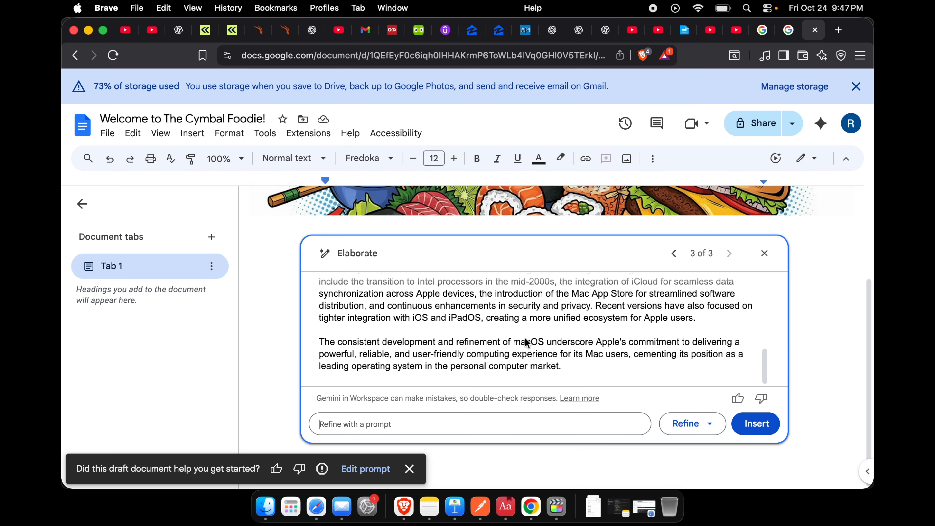
scroll(526, 342, "up", 7)
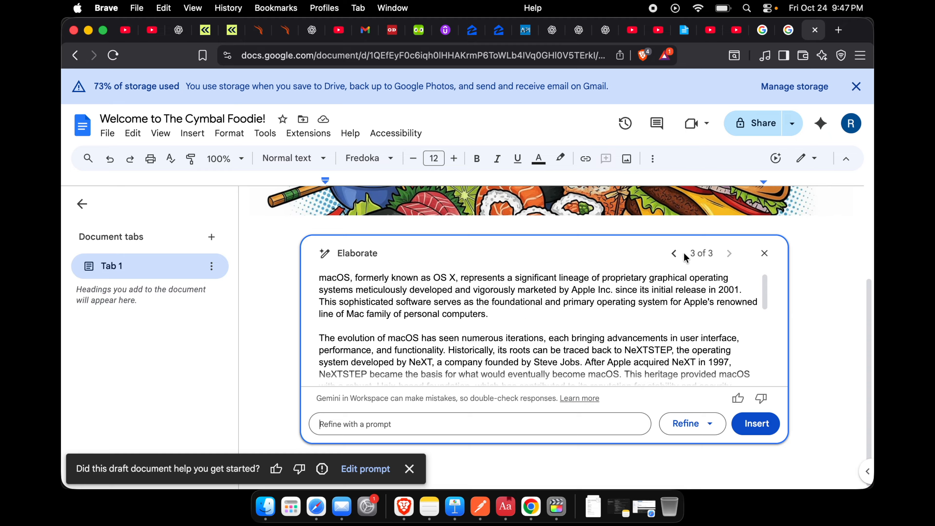
Compare the original macOS answer with the elaborated version and insert the elaborated one into the document.
left_click(674, 253)
left_click(727, 255)
left_click(669, 258)
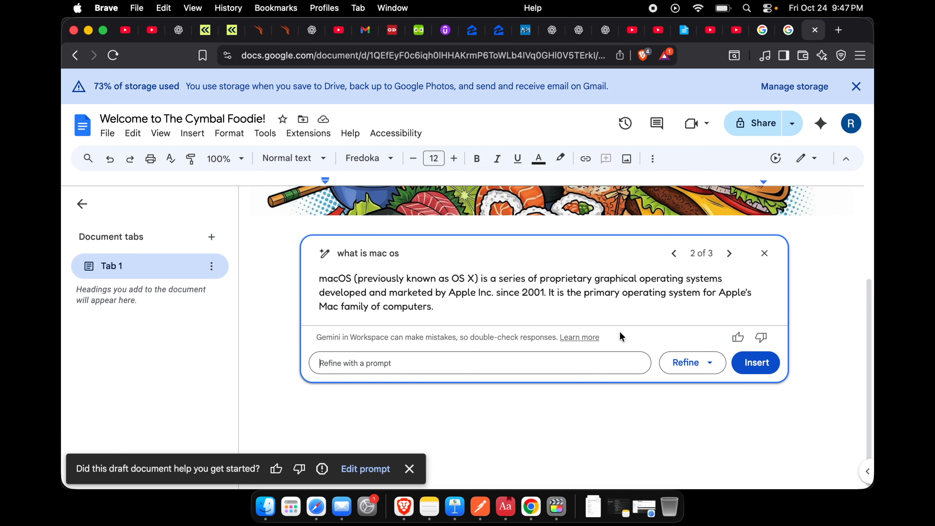
left_click(731, 254)
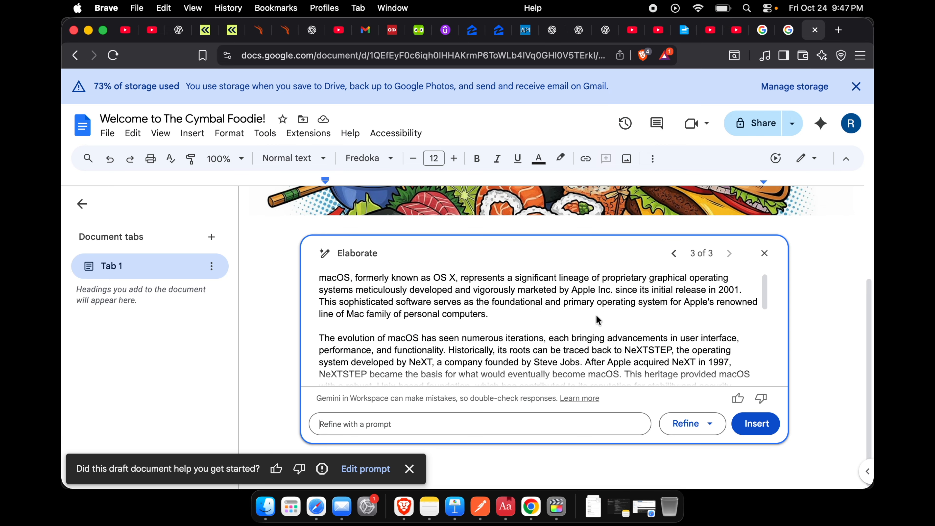
left_click(756, 424)
Review the inserted macOS text from its opening paragraph to its closing paragraph.
scroll(466, 330, "up", 5)
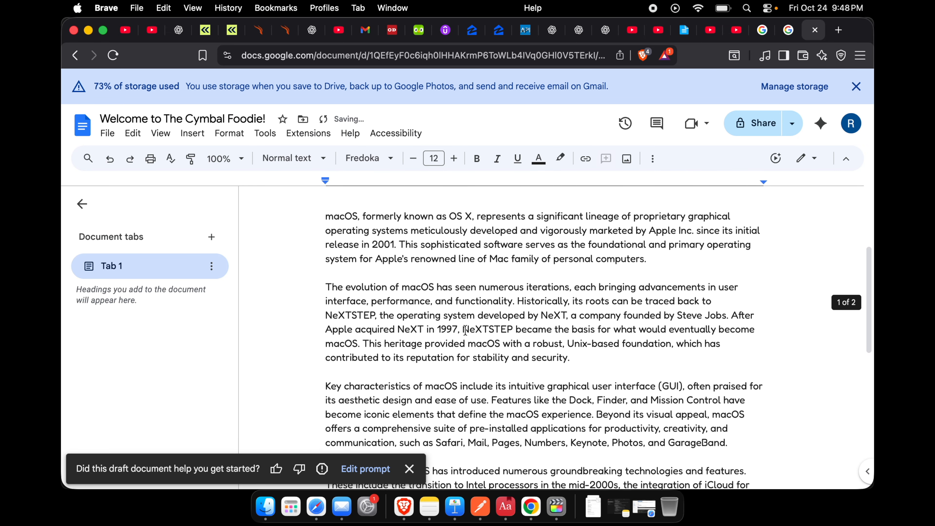
scroll(466, 331, "up", 2)
scroll(466, 330, "down", 2)
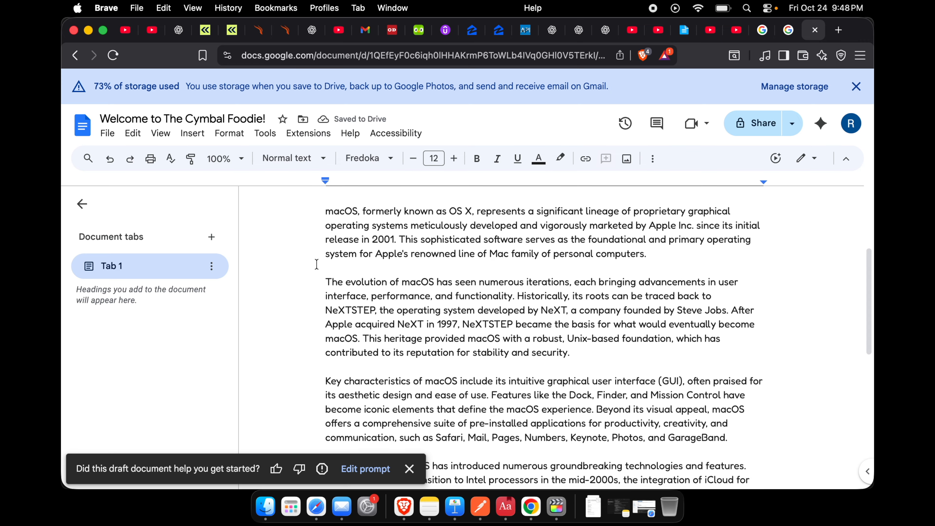
scroll(316, 264, "down", 8)
scroll(317, 264, "up", 6)
scroll(316, 265, "down", 3)
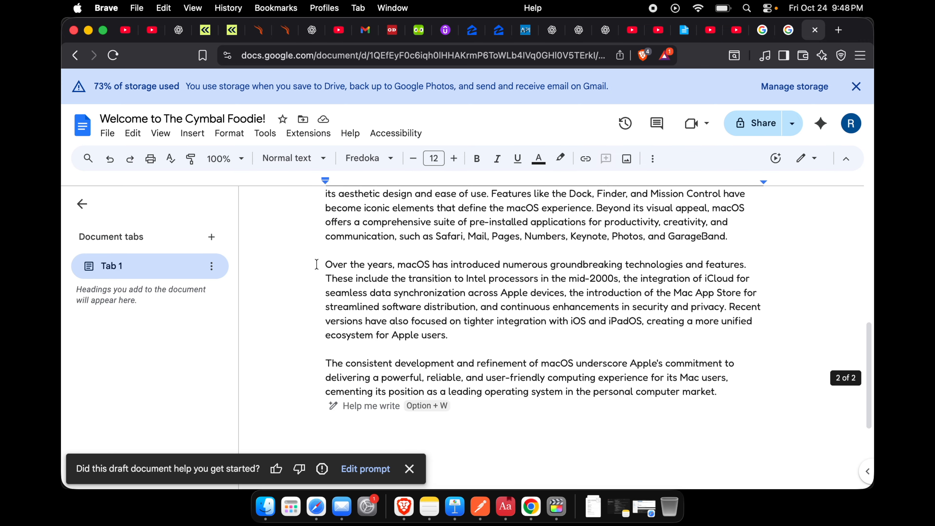
scroll(316, 264, "down", 2)
scroll(386, 309, "up", 3)
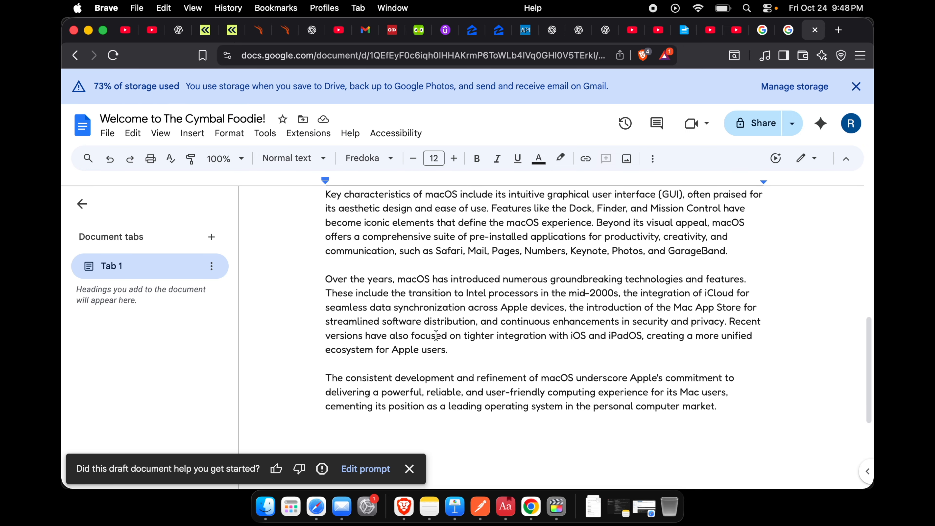
left_click_drag(457, 351, 324, 289)
left_click(389, 264)
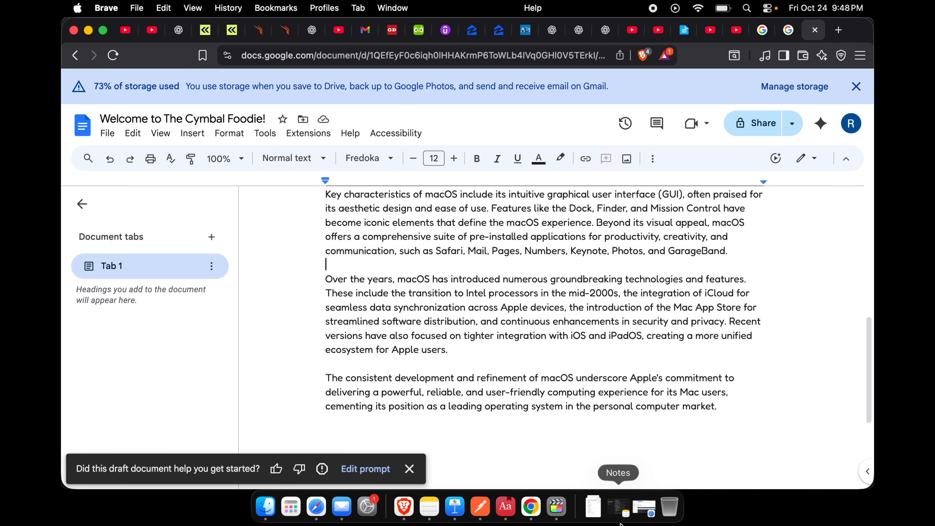
Switch to the untitled document in Chrome and select the empty line below the heading "How to Use Google Docs AI Writing Assistant".
left_click(531, 506)
double_click(428, 264)
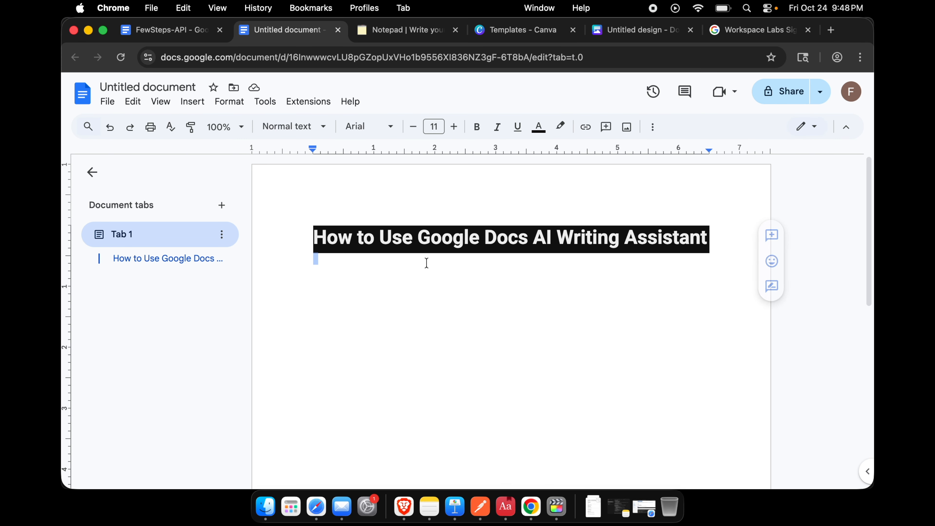